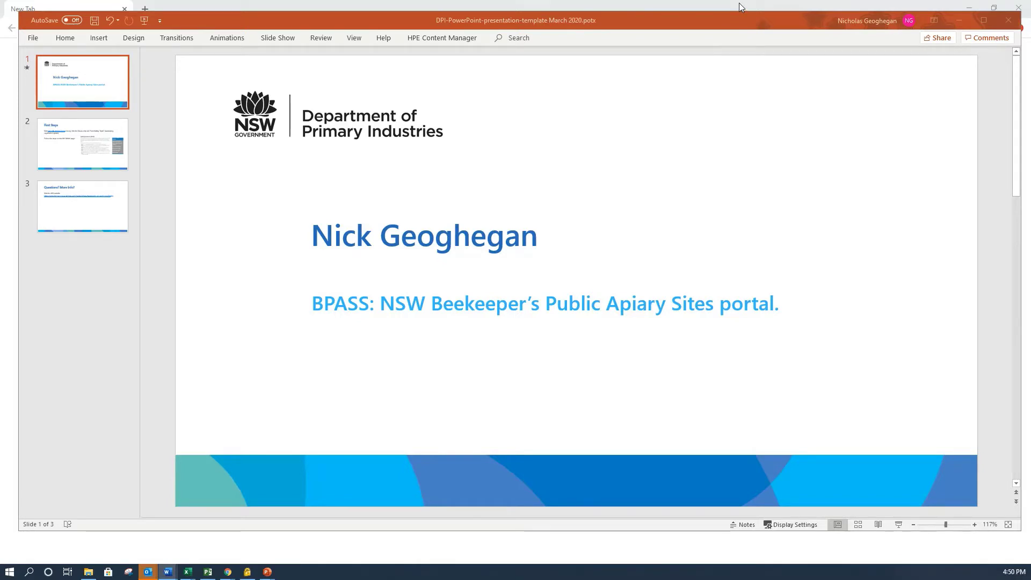
click(54, 140)
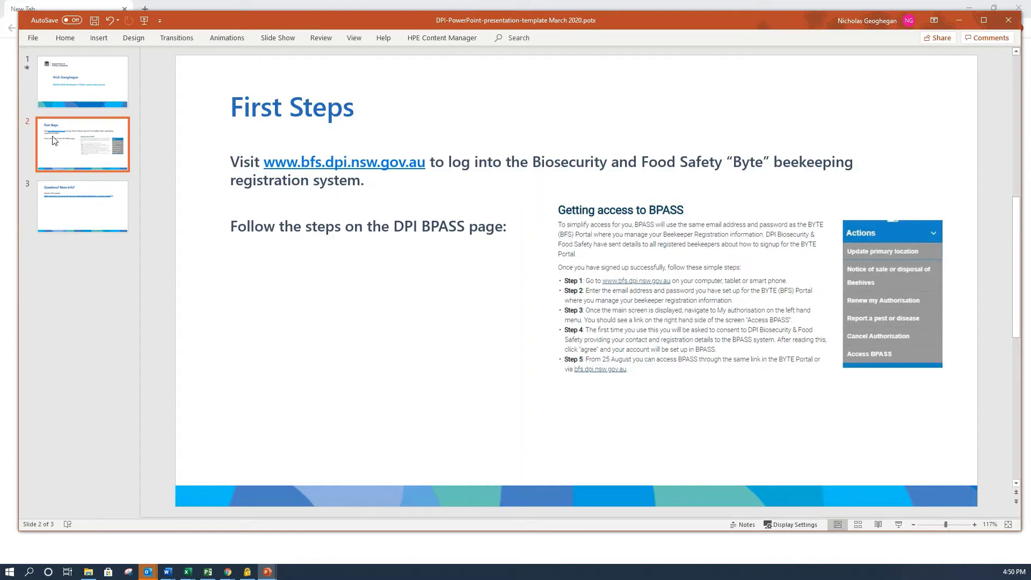
click(537, 6)
click(155, 26)
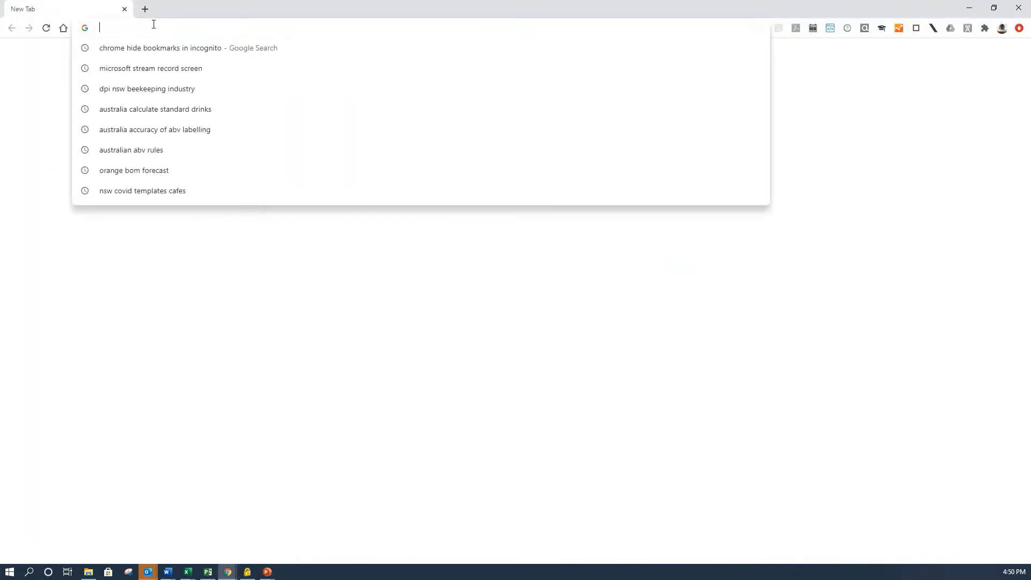
text(https://train.bfs.dpi.nsw.gov.au/UXTrain/sso/login)
key(Return)
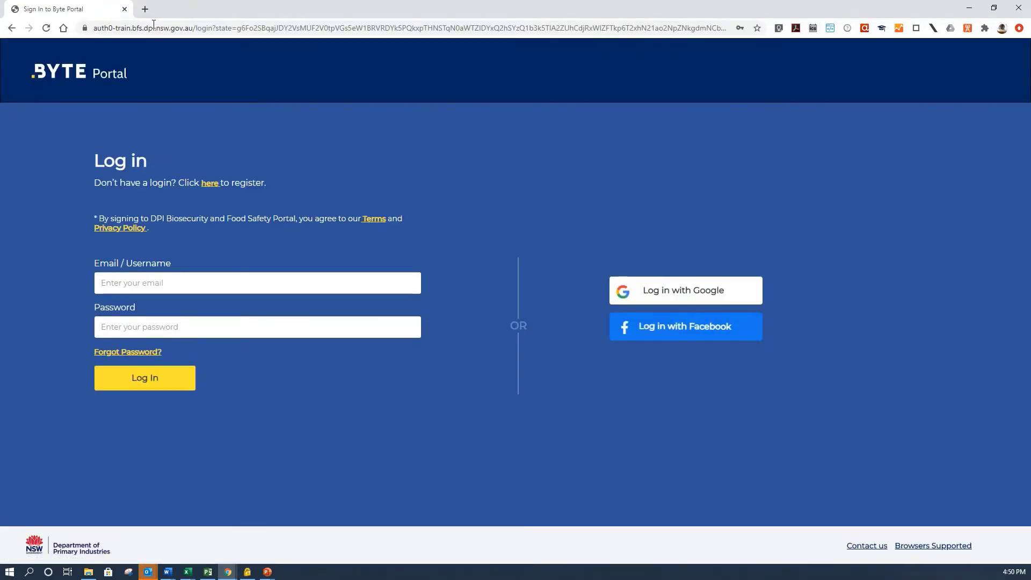
Log in to the Byte Portal with the account's e-mail and password
click(110, 290)
text(DPI)
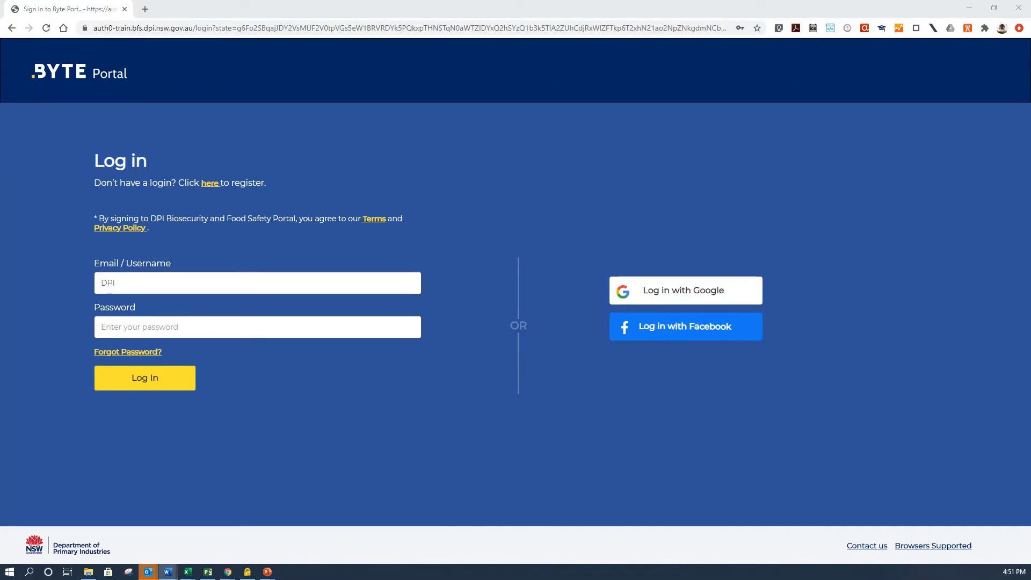
key(ctrl+v)
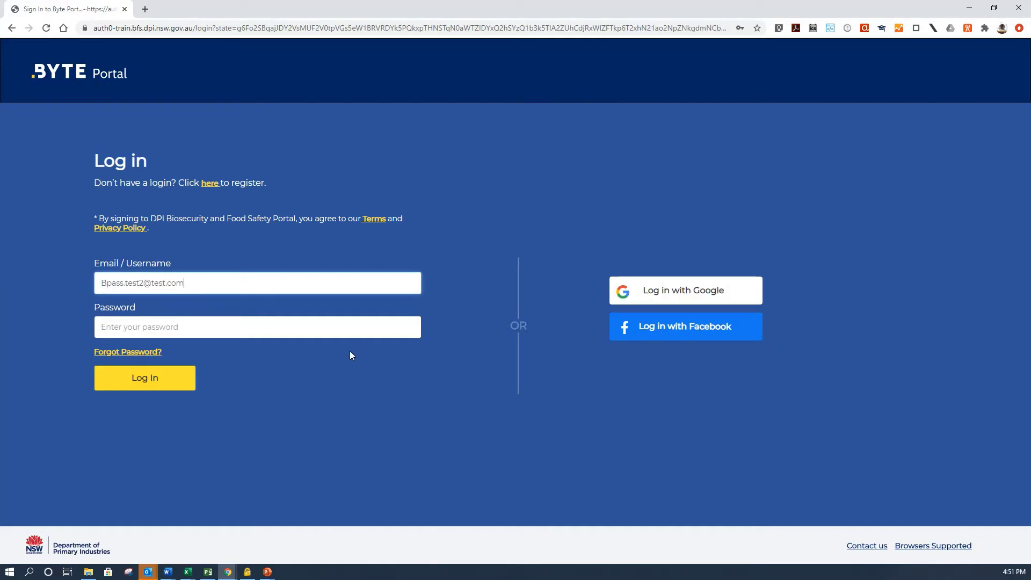
click(262, 327)
key(Escape)
text(••••••••)
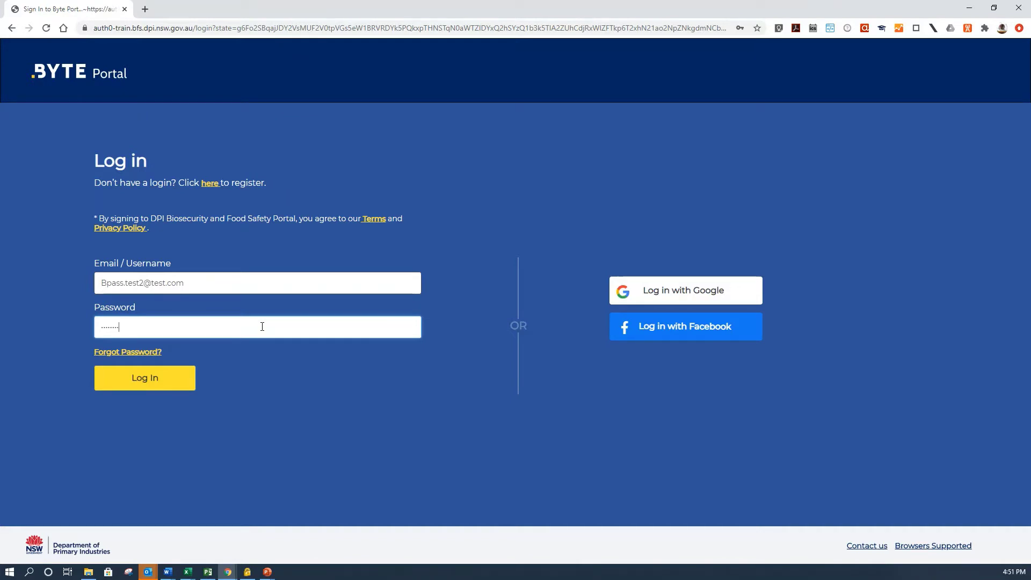
click(149, 380)
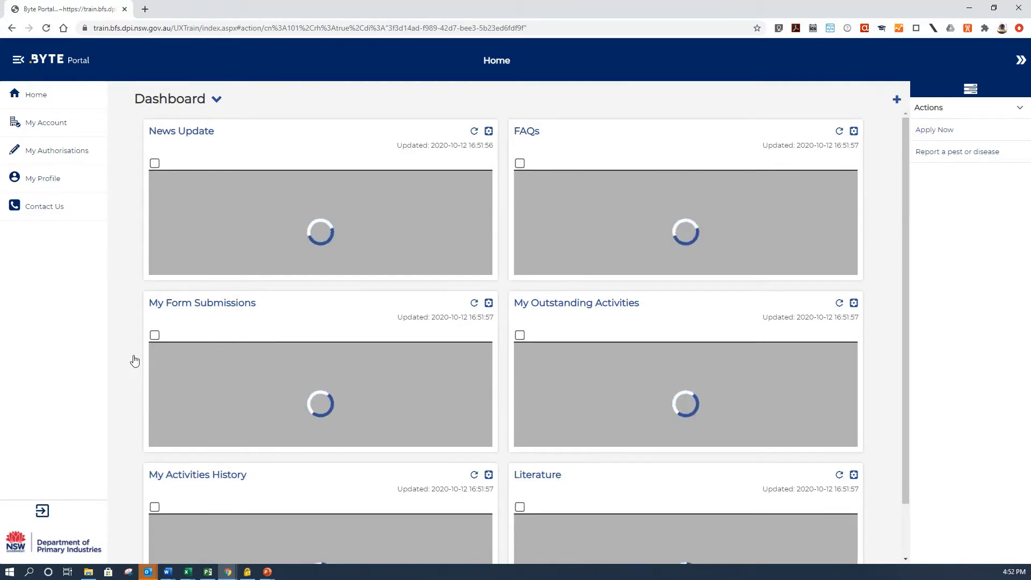
Open the beekeeper authorisation under My Authorisations and access BPASS from it, accepting the login confirmation
click(62, 153)
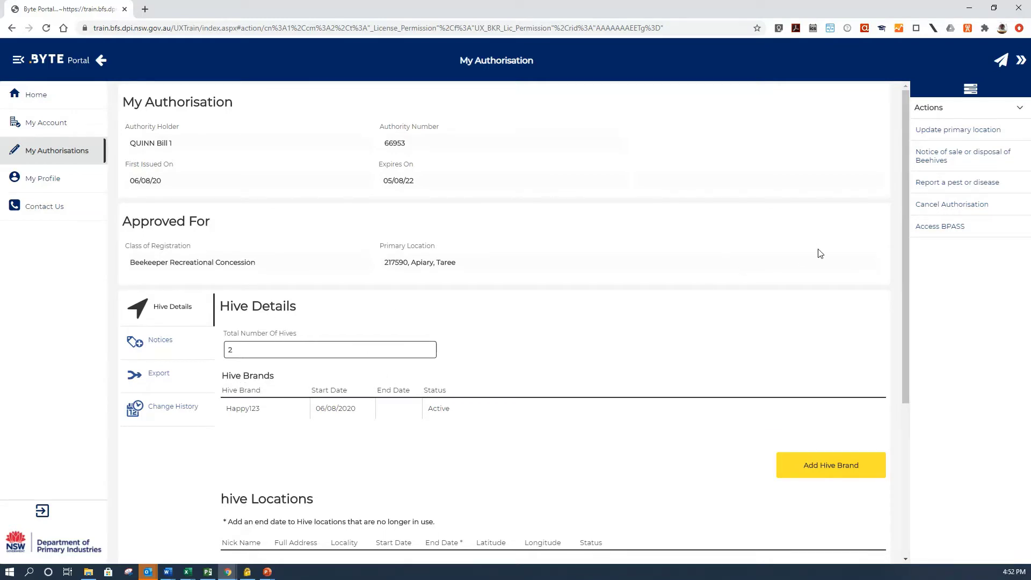
click(938, 231)
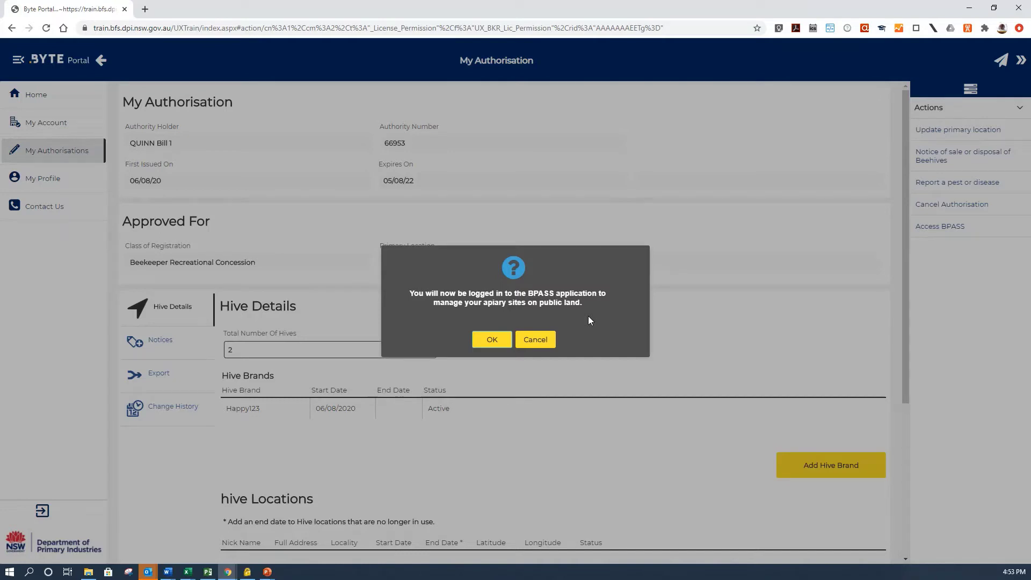
click(492, 340)
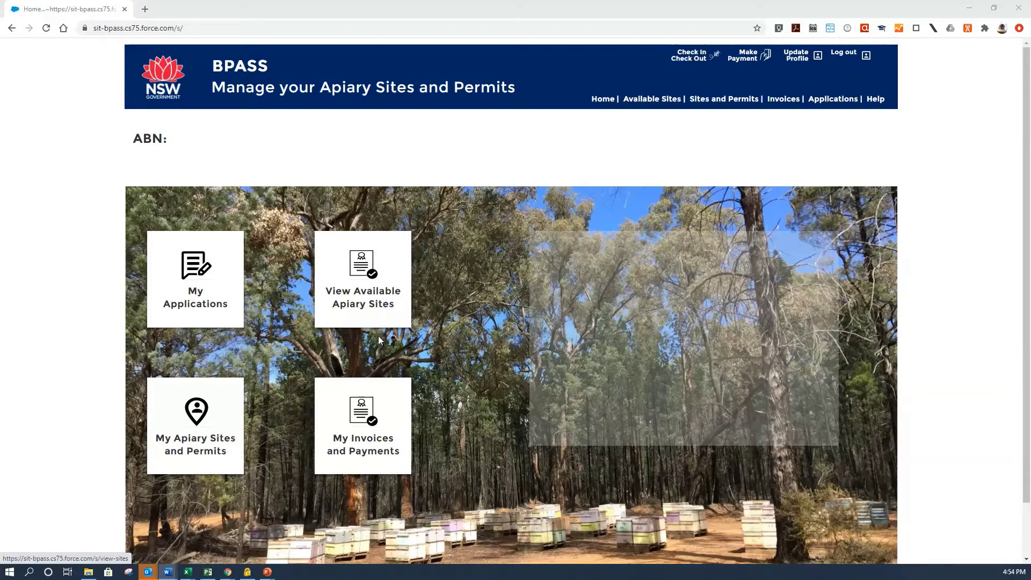
Open the View Available Apiary Sites page and review its agency filters and site selection tables
click(203, 443)
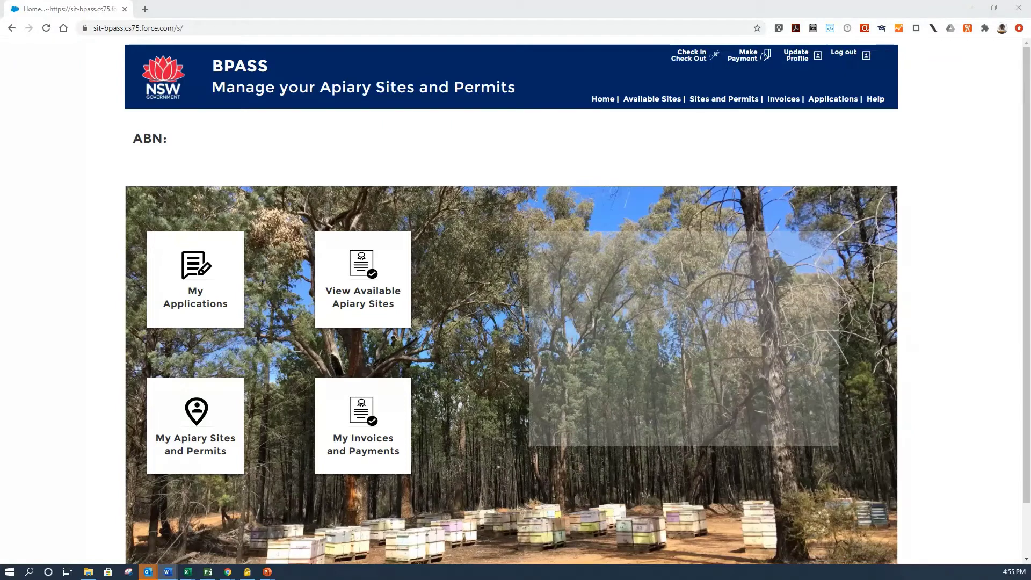
click(372, 292)
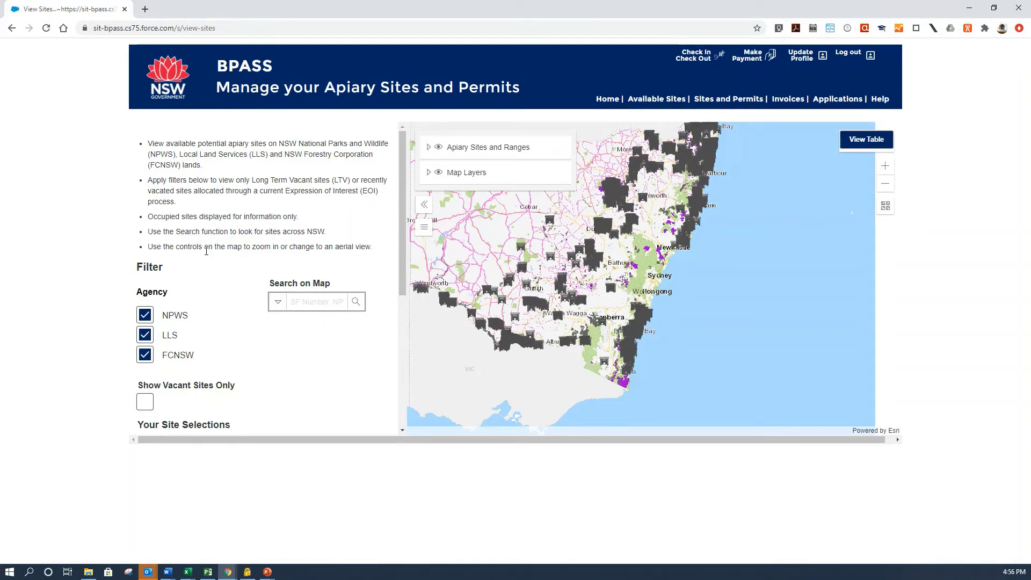
drag(401, 198, 406, 249)
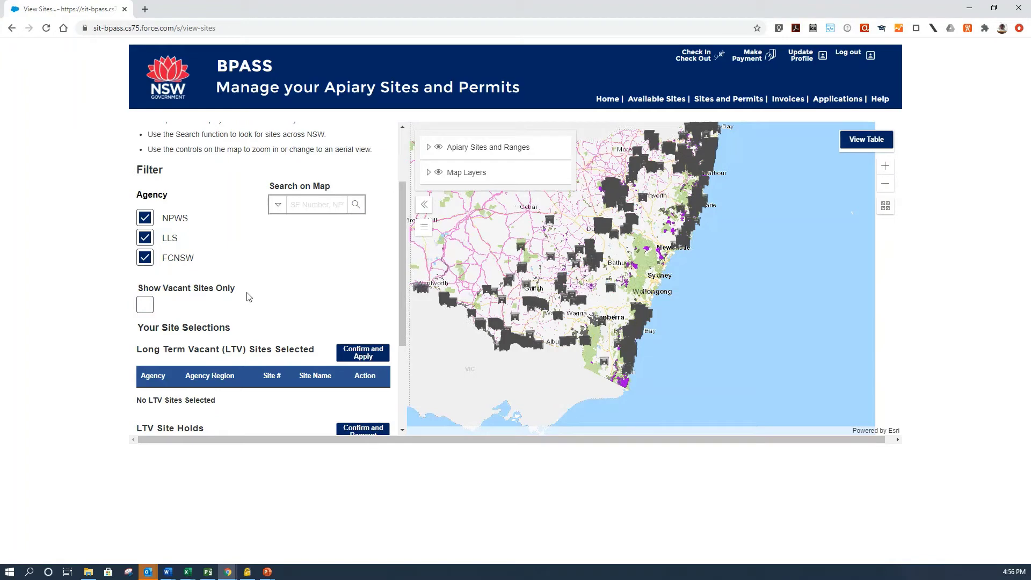
drag(399, 219, 401, 298)
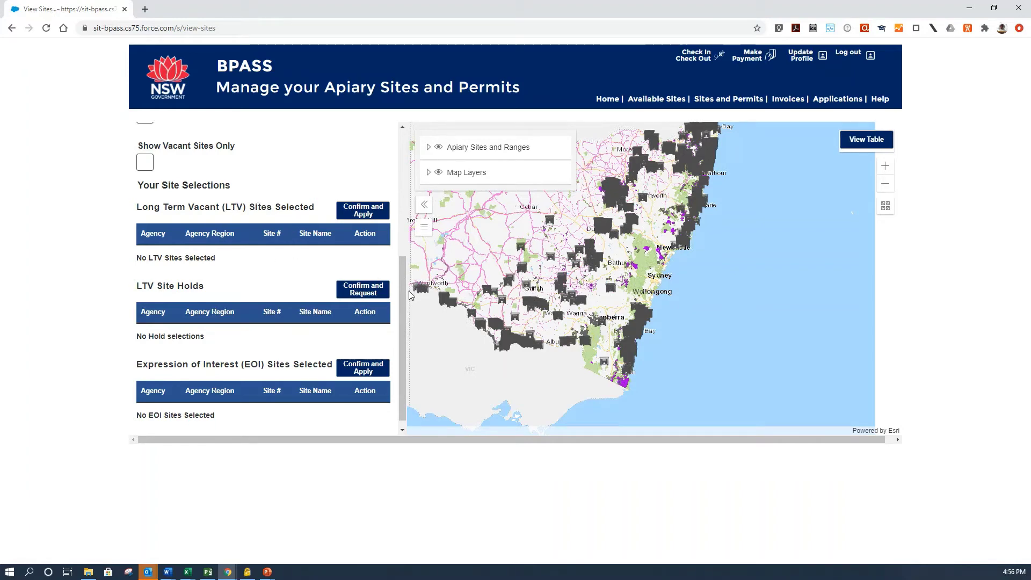
drag(402, 289, 404, 190)
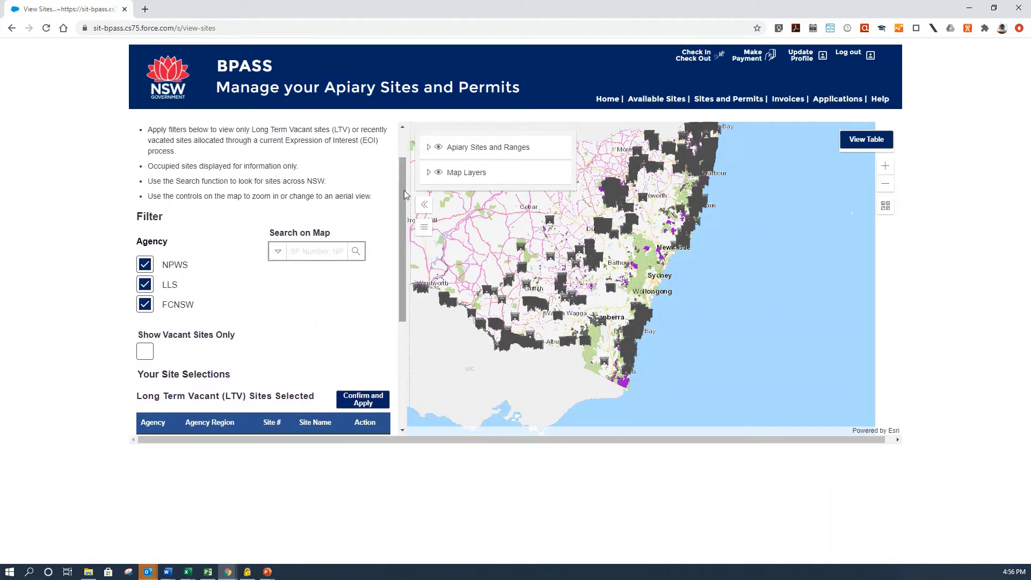
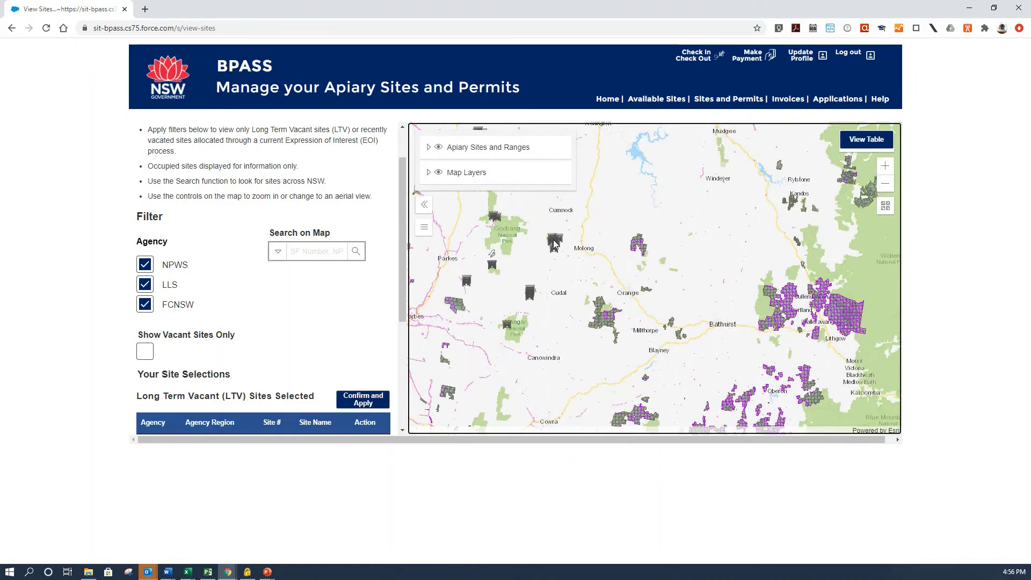
Examine the apiary site ranges on the map around Molong and Orange, closing in on Mullions Range State Forest
click(885, 166)
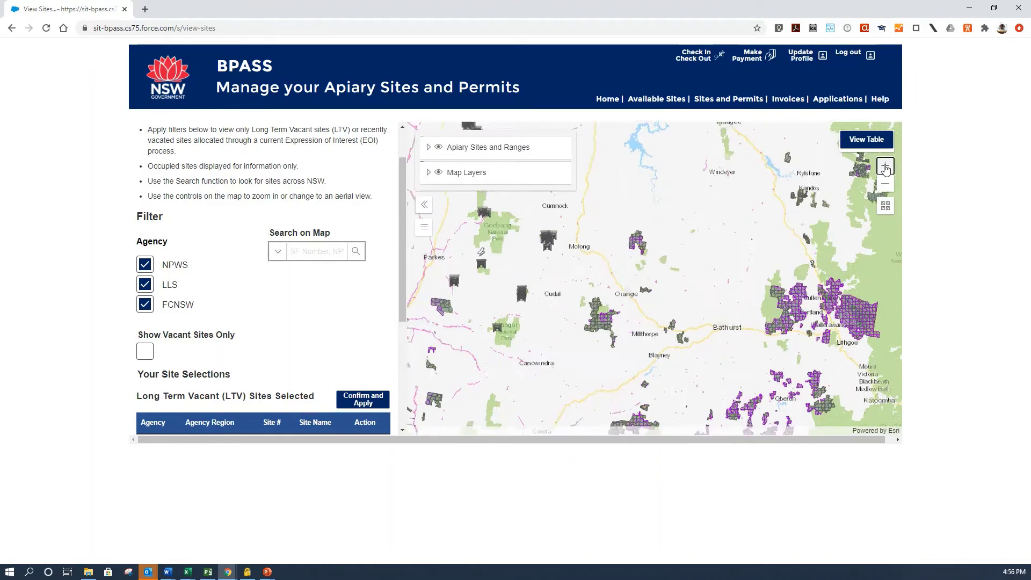
drag(450, 205, 616, 301)
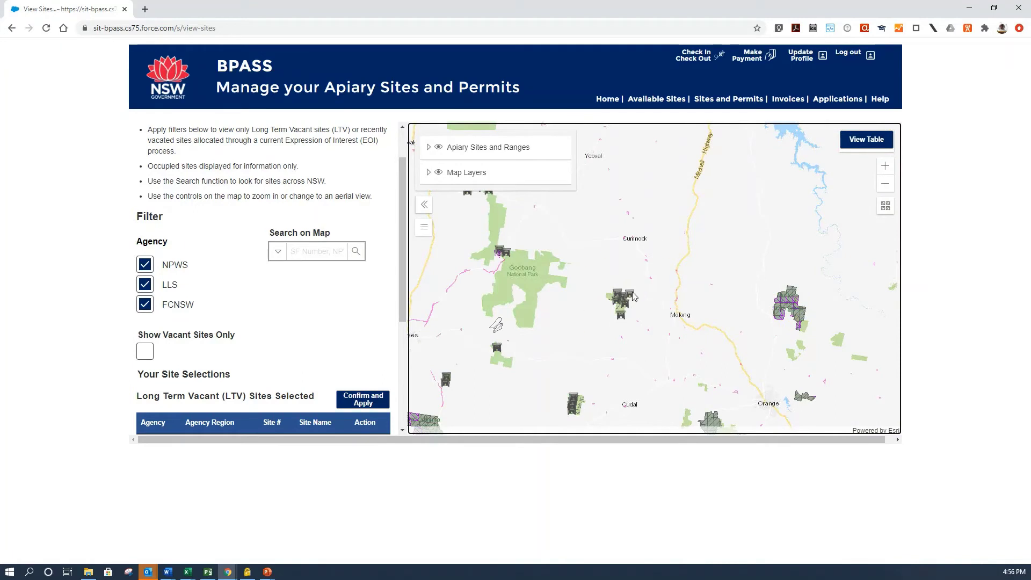
drag(627, 282, 660, 275)
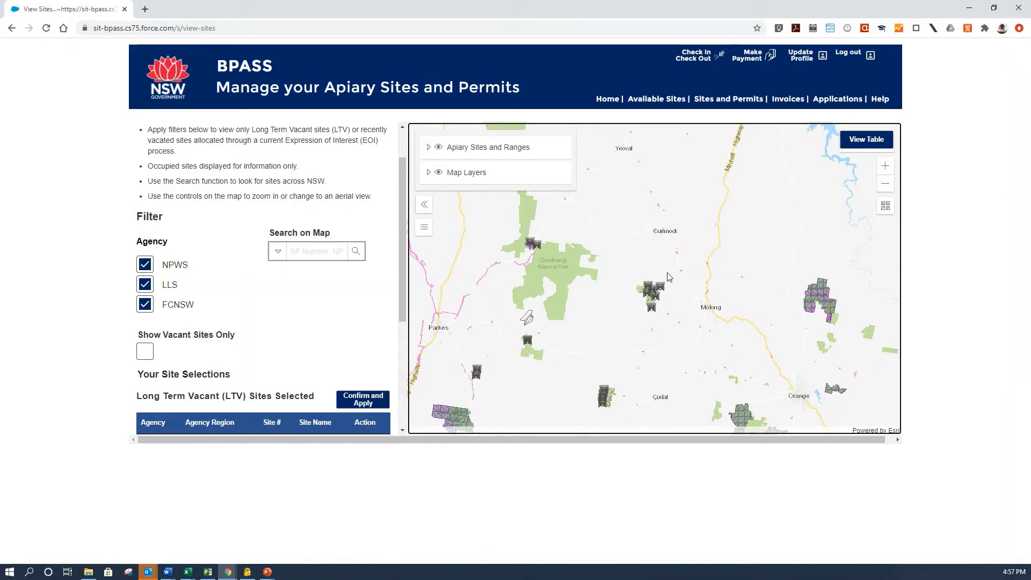
drag(859, 287, 698, 285)
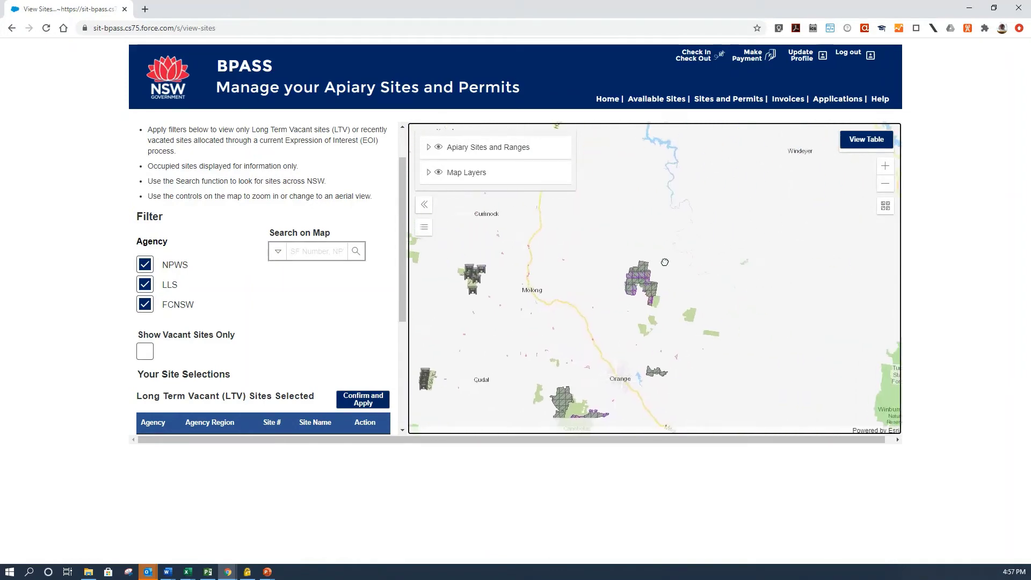
scroll(643, 279, up, 2)
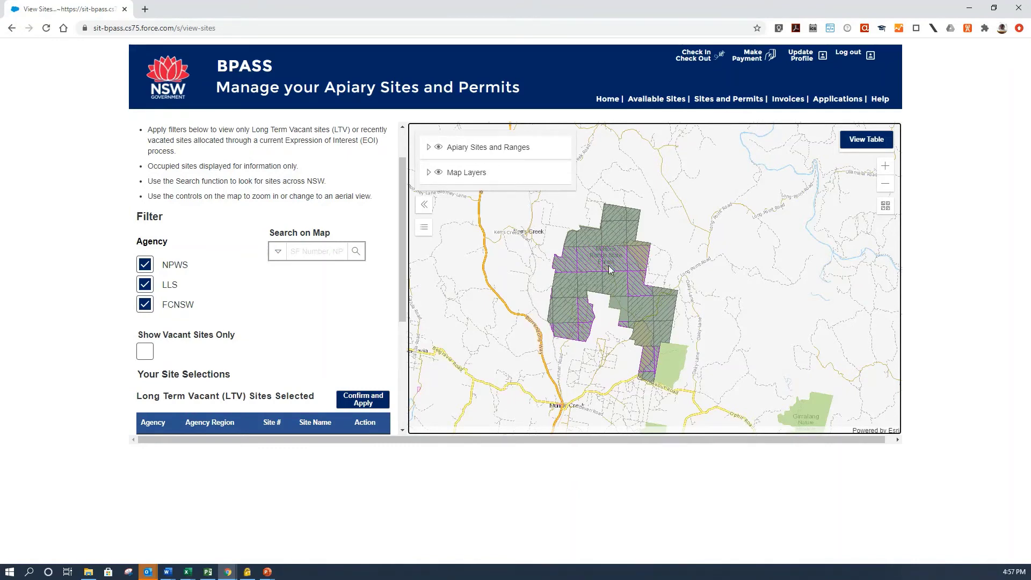
scroll(608, 265, up, 1)
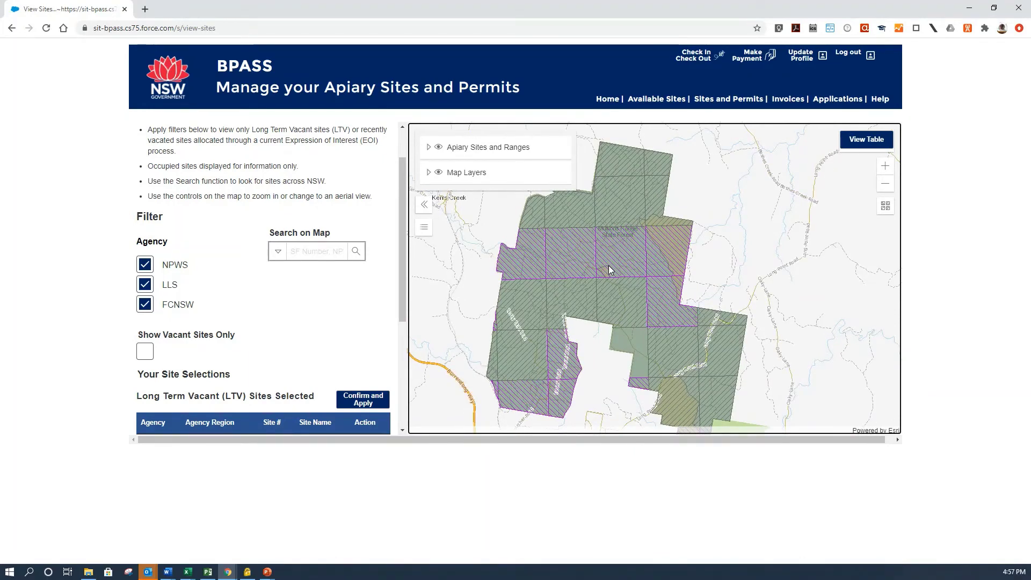
scroll(608, 265, up, 1)
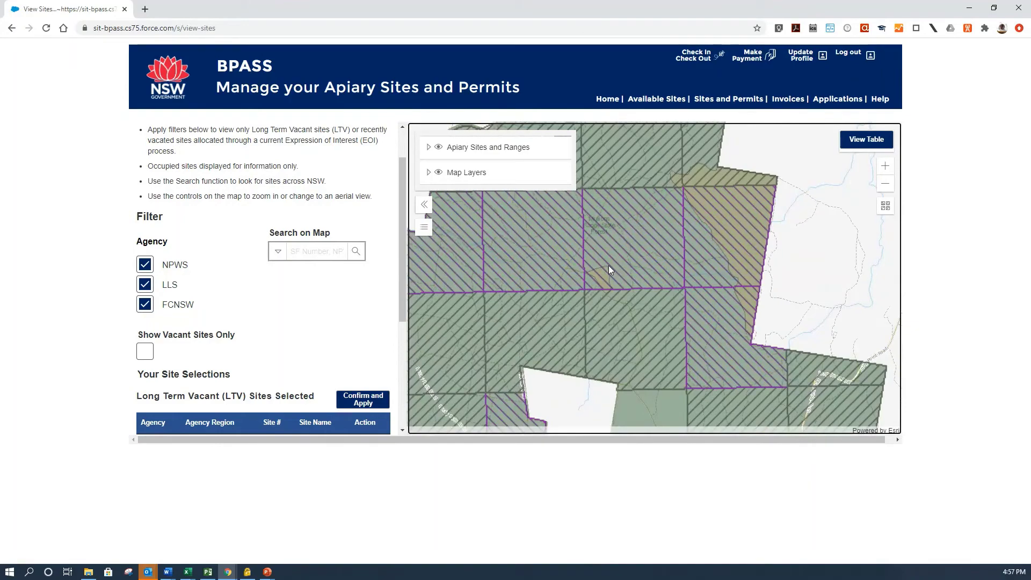
scroll(609, 269, up, 1)
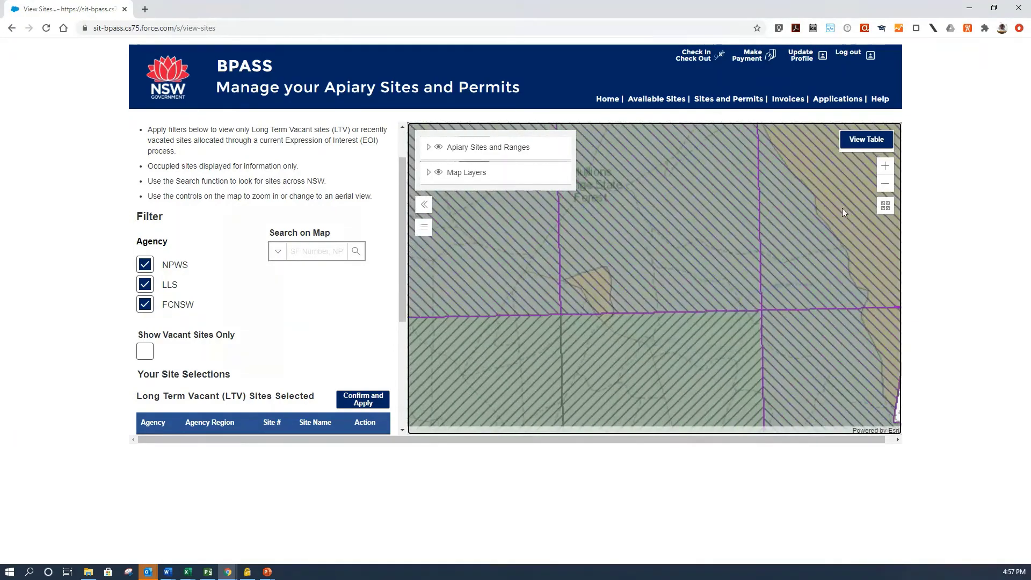
drag(735, 169, 733, 230)
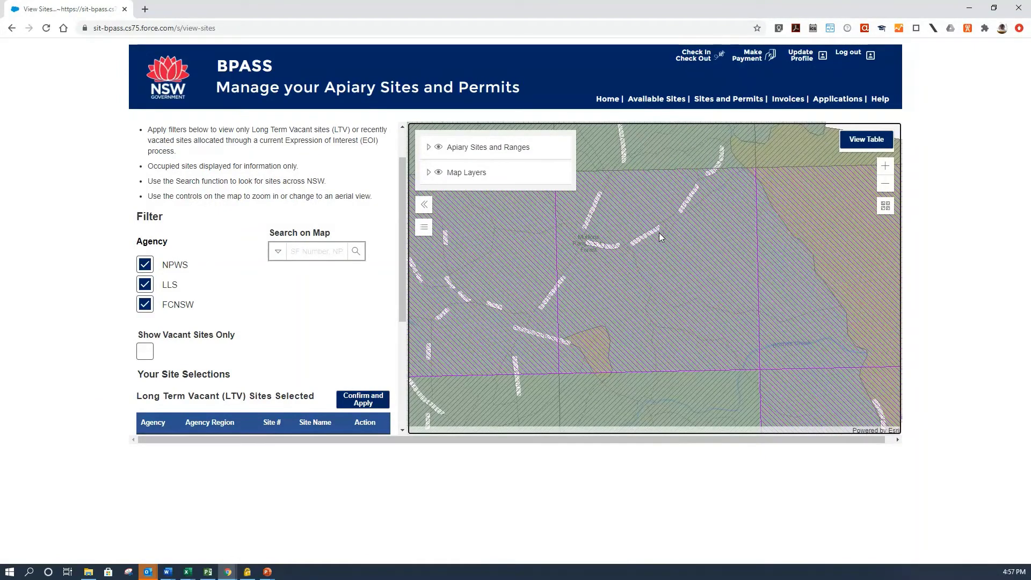
scroll(659, 233, down, 1)
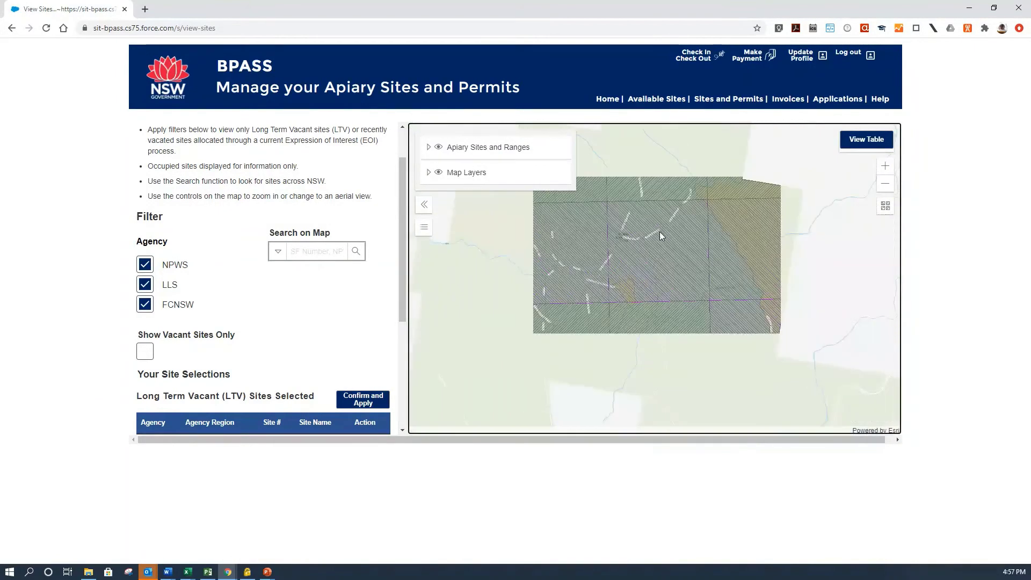
click(889, 188)
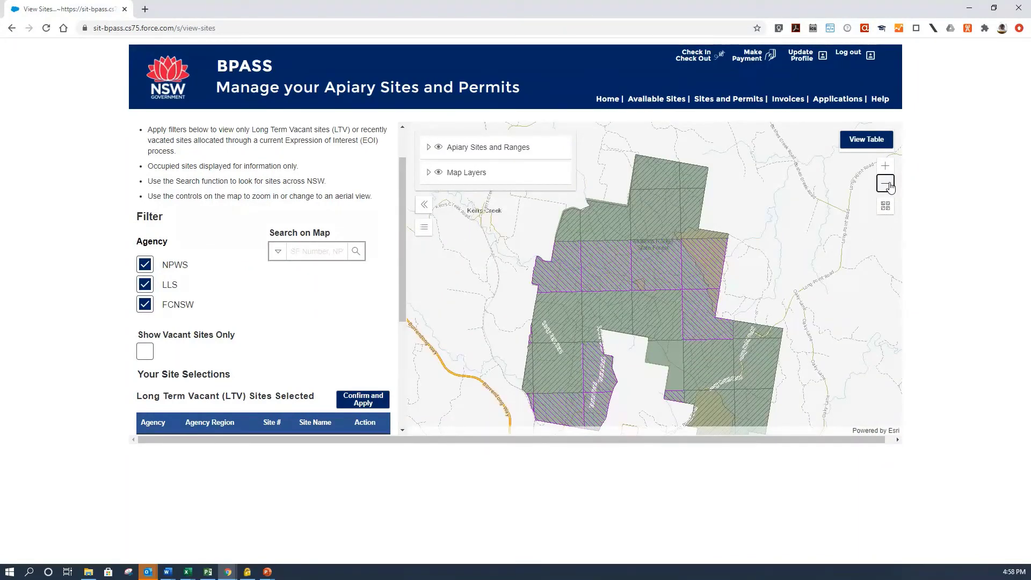
Review the details of site Macq1484 in Mullions Range and apply for it, checking it in the Long Term Vacant selections
click(656, 268)
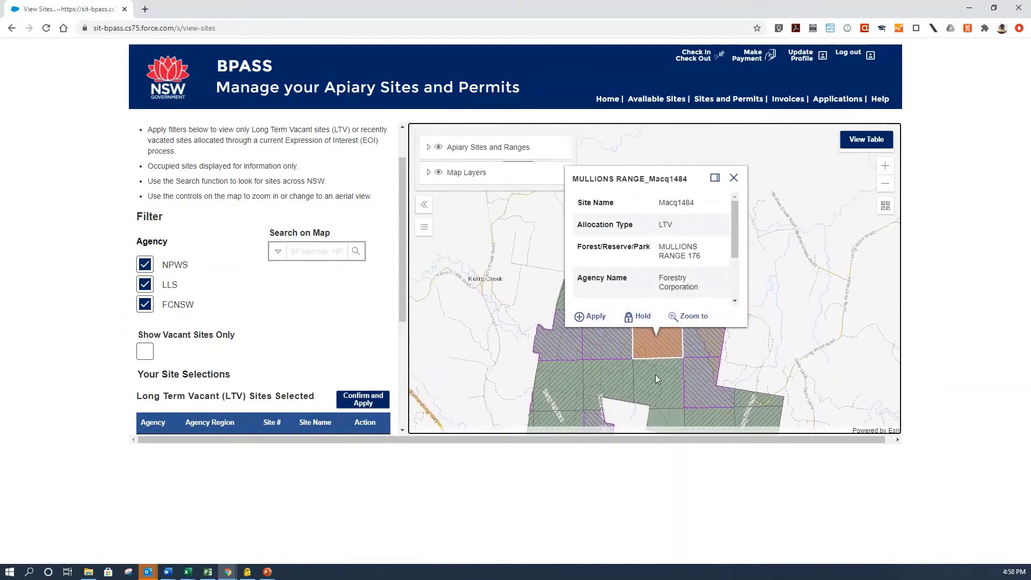
click(736, 210)
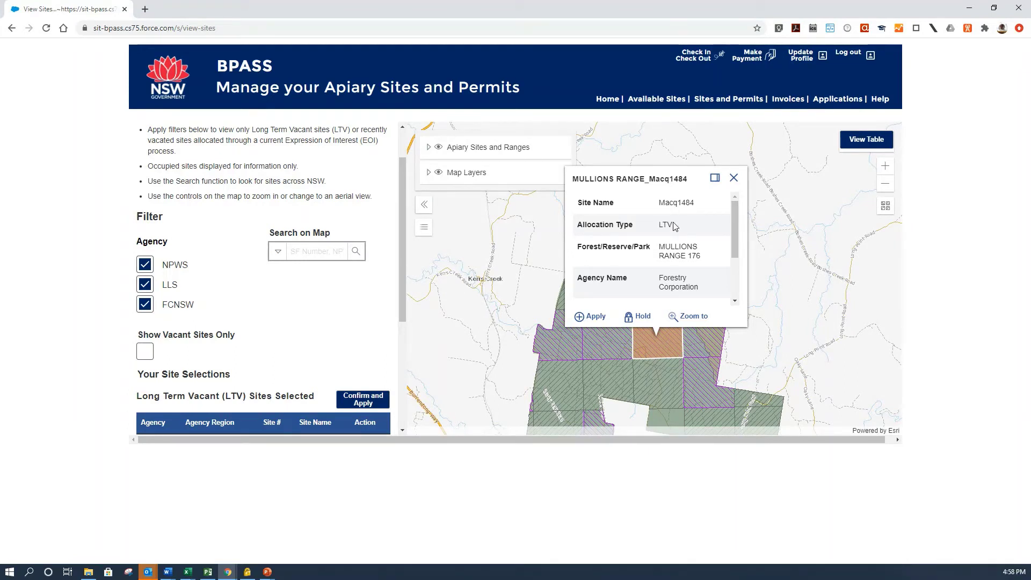
drag(733, 218, 735, 262)
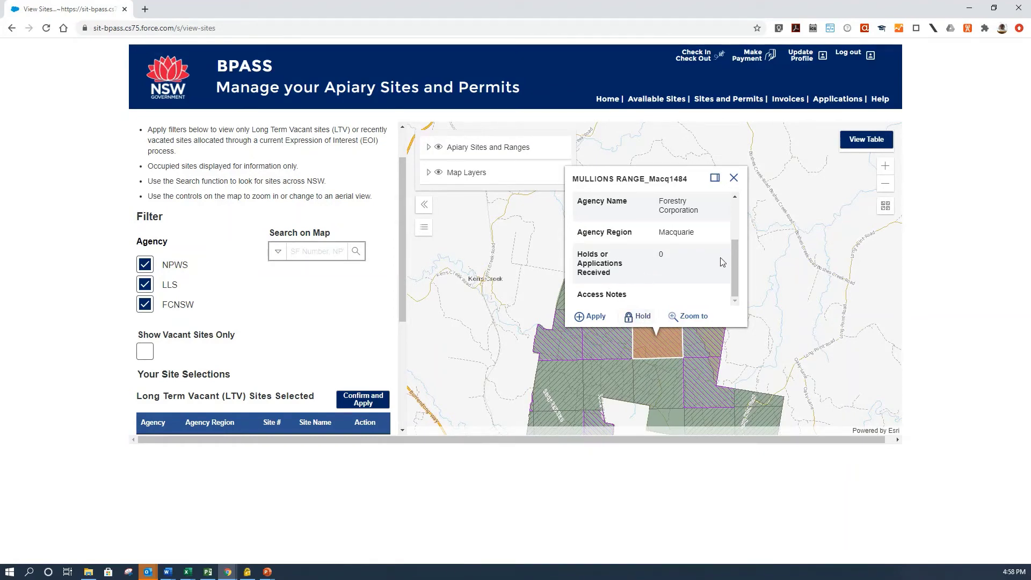
click(589, 317)
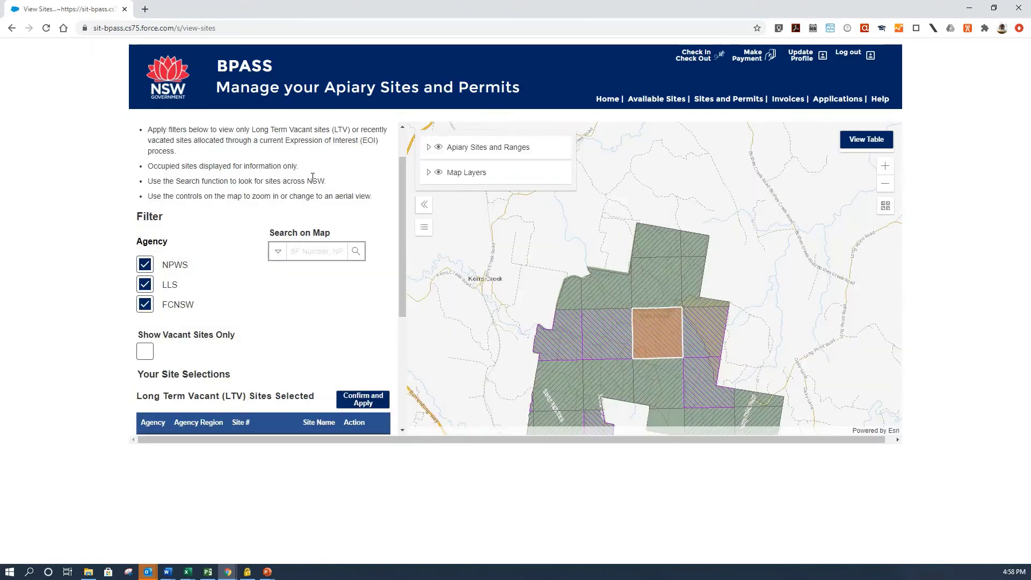
mouse_move(405, 222)
mouse_down()
mouse_move(401, 298)
mouse_move(409, 221)
mouse_up()
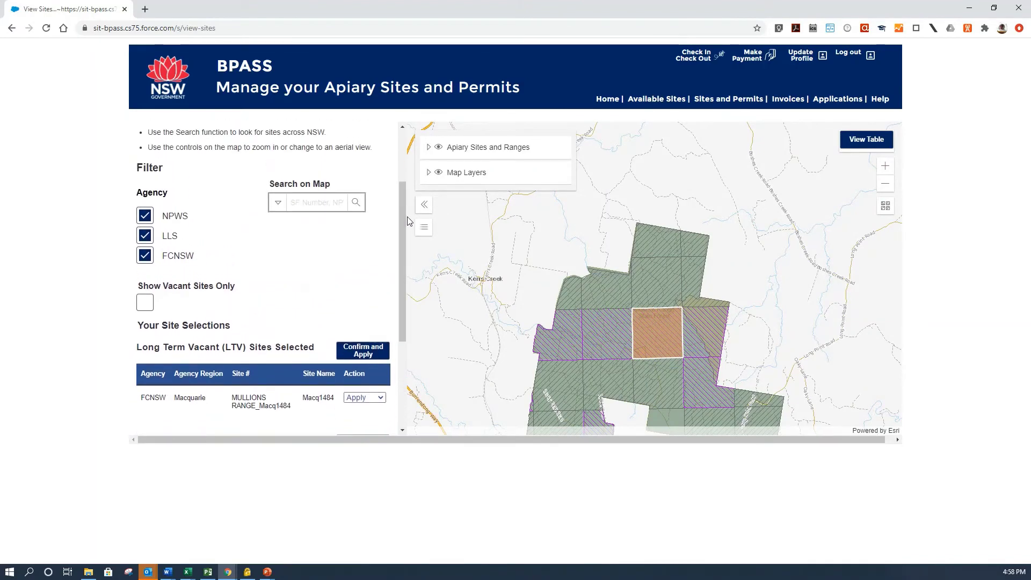
Review the details of site Macq1491 in Mullions Range, including its availability, and close them
click(656, 276)
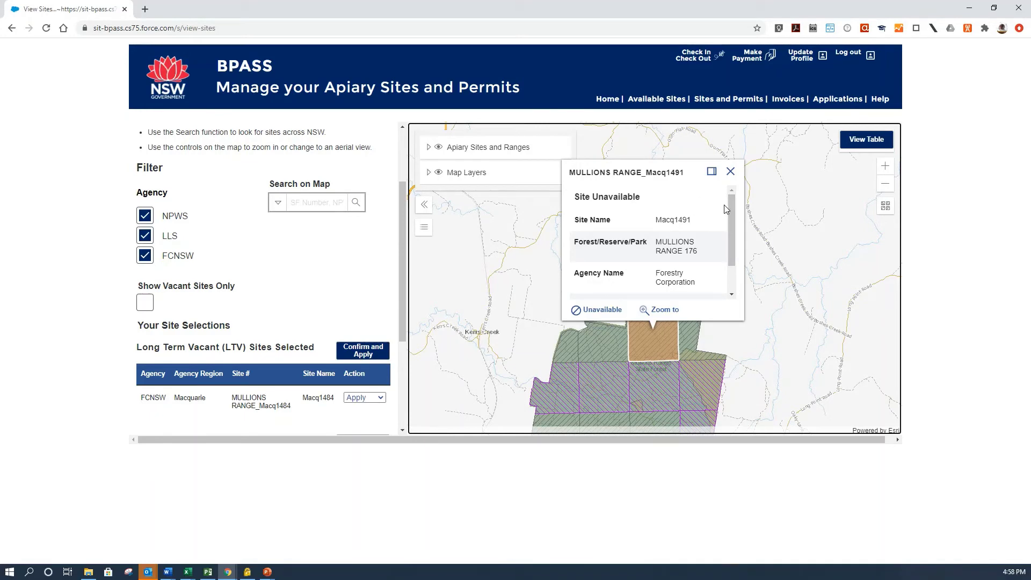
scroll(733, 199, down, 1)
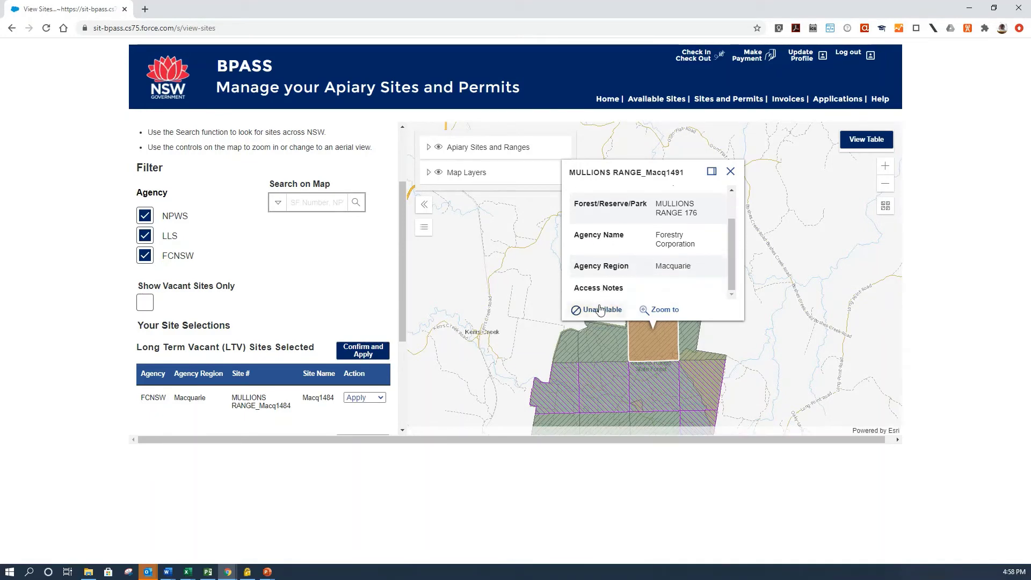
click(731, 171)
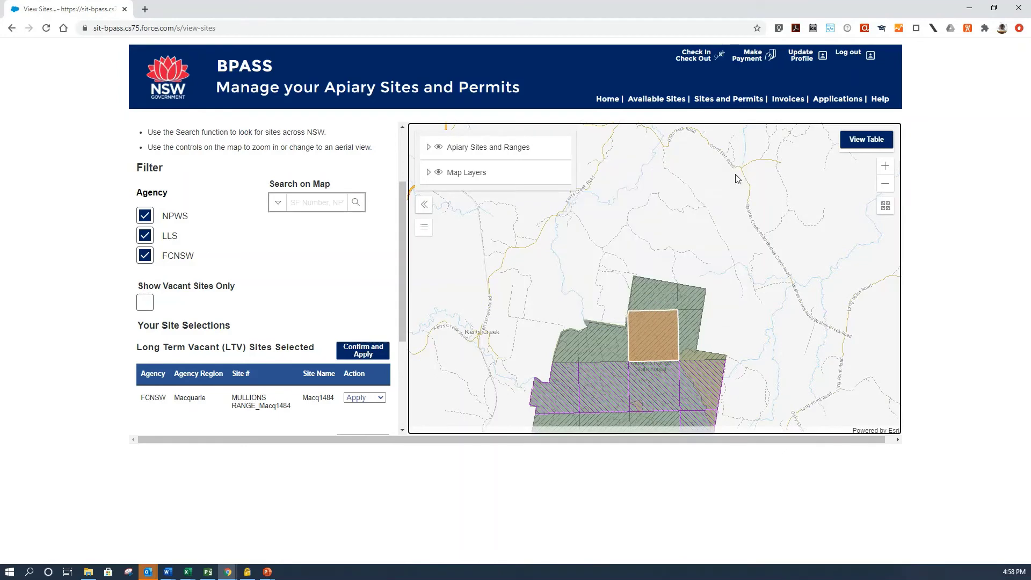
Place a hold on site Macq1483 in Mullions Range and check it in the LTV Site Holds list
click(592, 372)
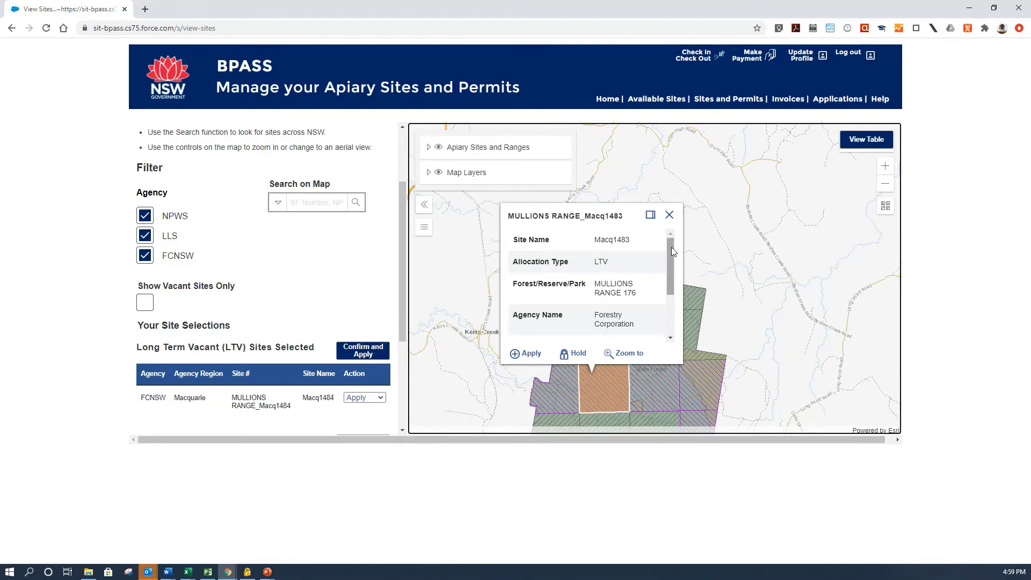
click(567, 355)
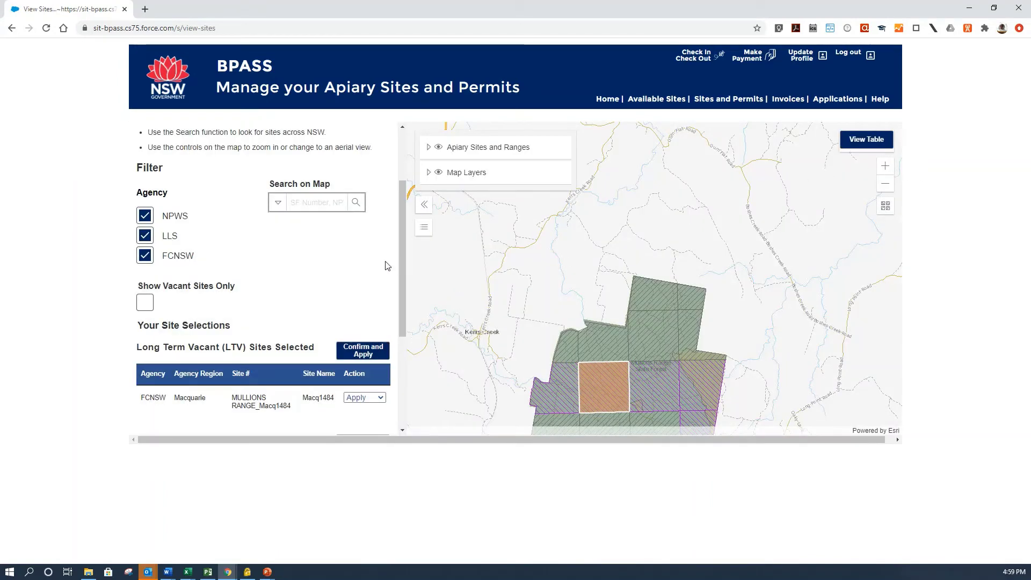
drag(402, 263, 402, 338)
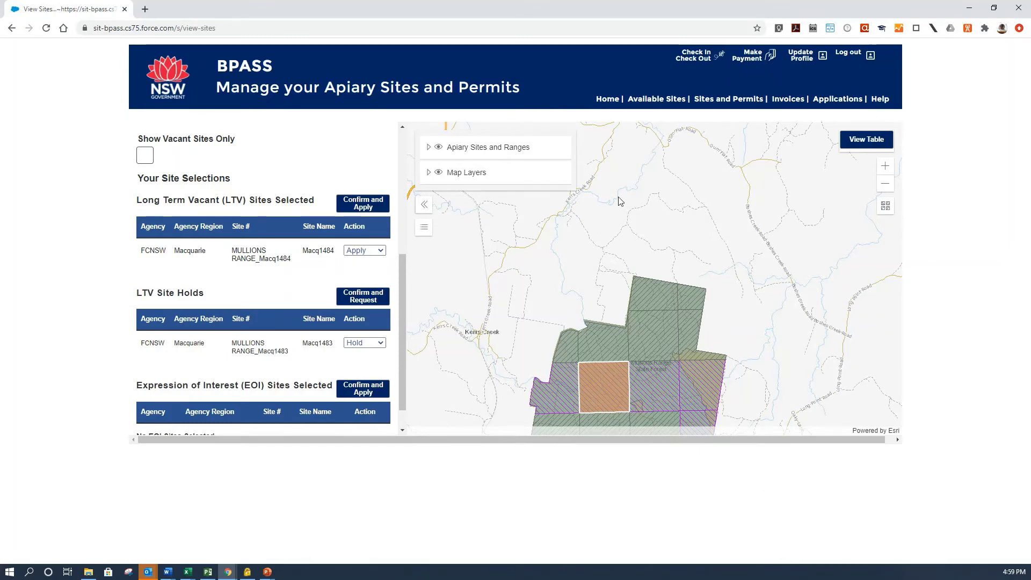
Apply for site Macq1482 in Mullions Range, adding it to the Long Term Vacant selections, and dismiss the notice
click(565, 389)
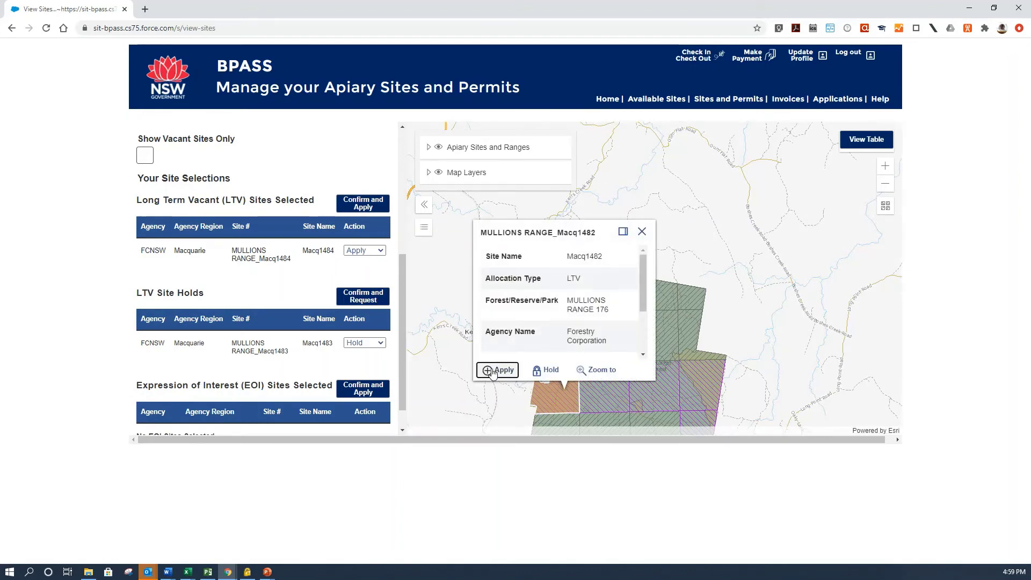
click(486, 370)
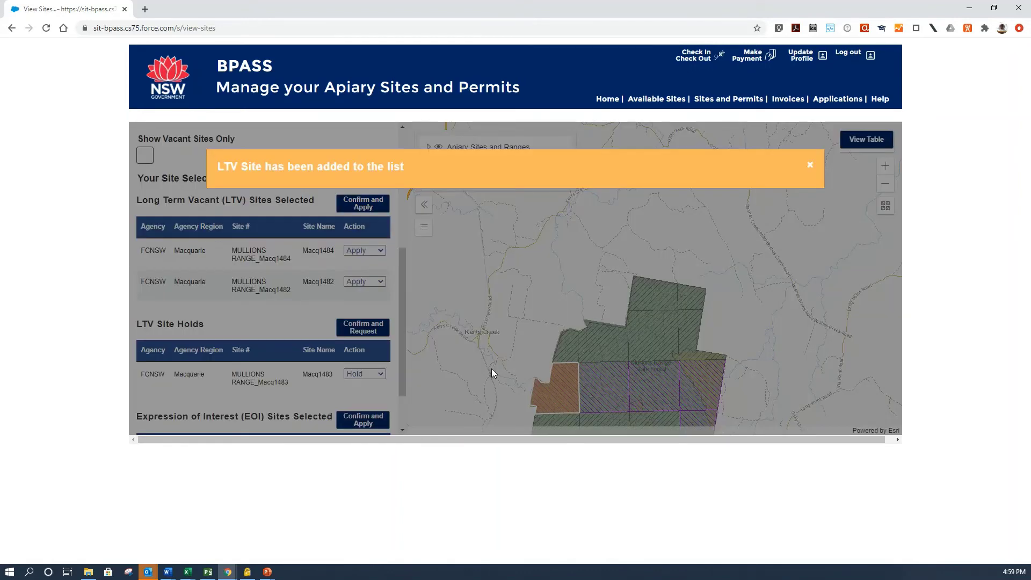
click(810, 165)
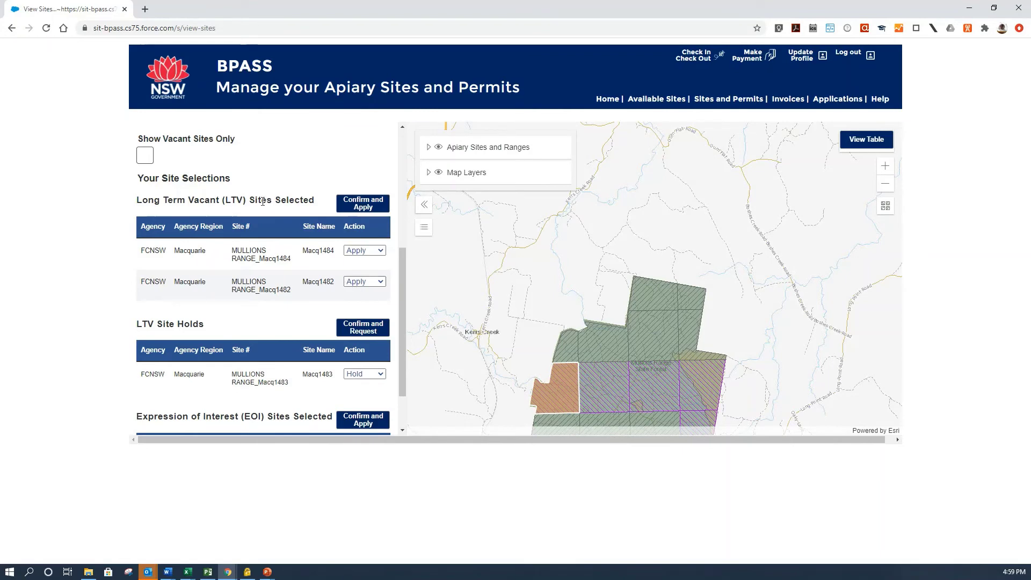
Confirm the selected Long Term Vacant sites to open the LTV Application Form and review its personal details fields
click(365, 208)
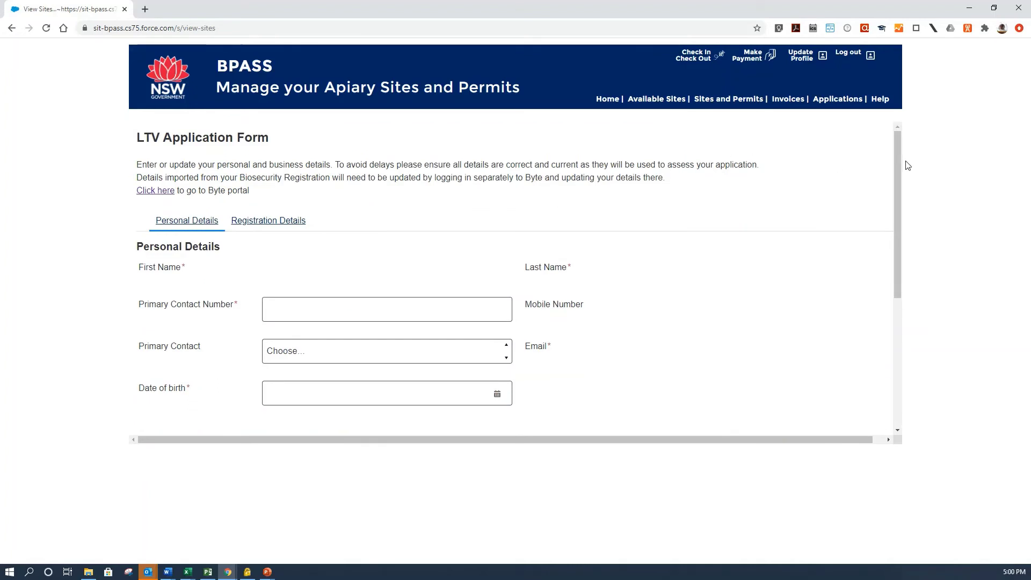
scroll(897, 159, down, 1)
drag(910, 194, 900, 175)
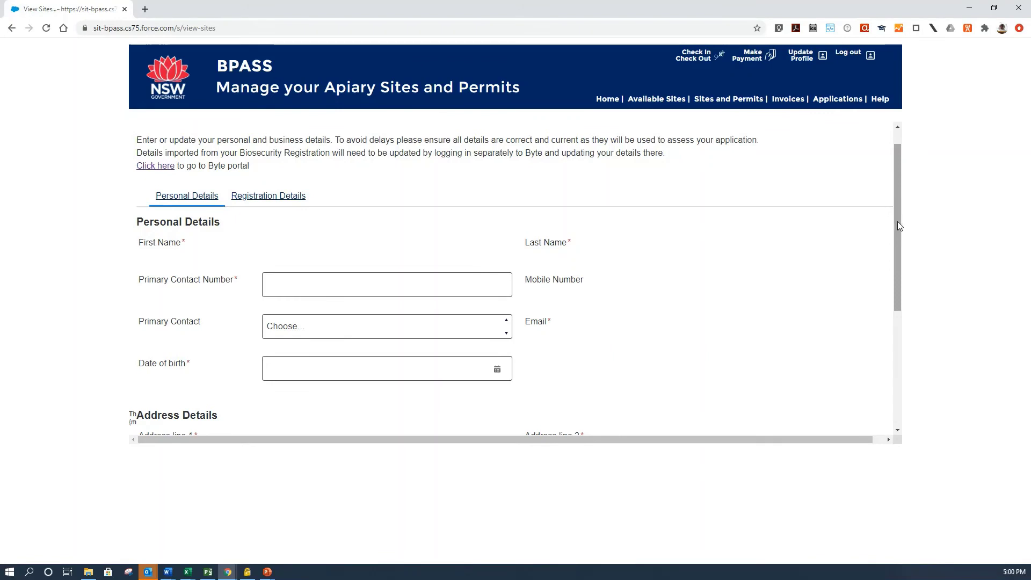
Try to proceed to the Registration Details with the personal details left blank, and review the address and selected site sections
click(283, 204)
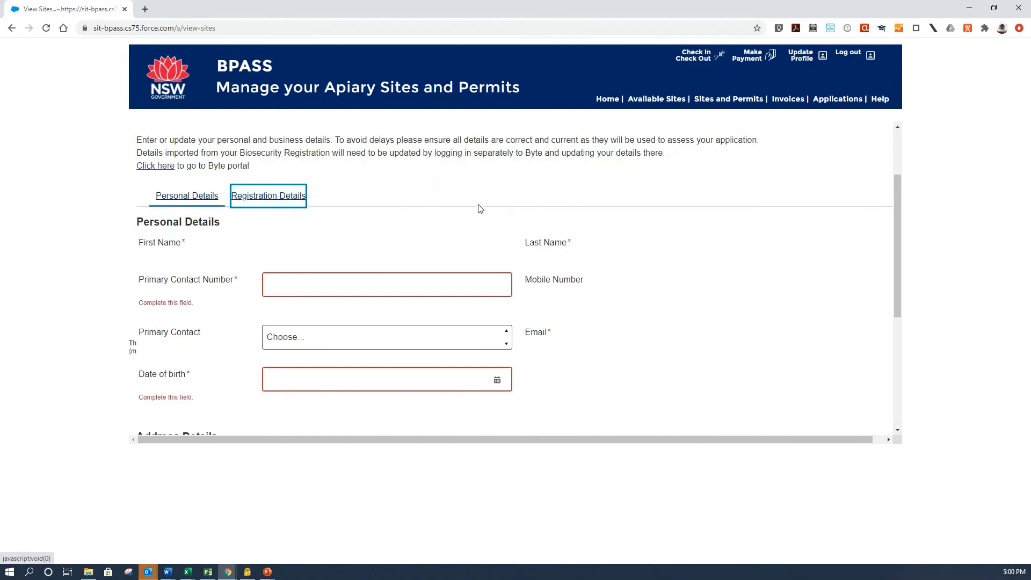
drag(897, 218, 907, 336)
click(857, 333)
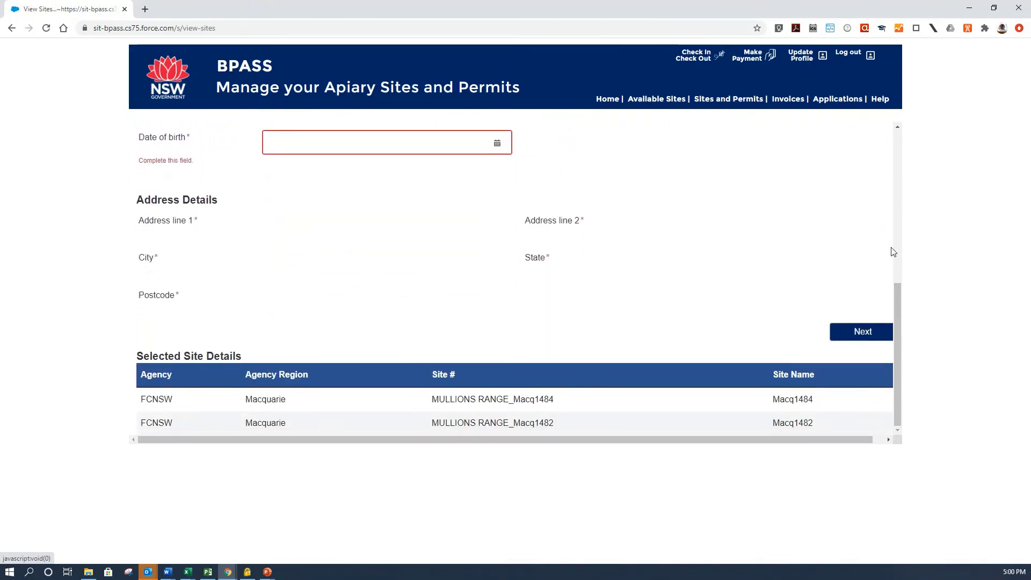
drag(900, 299, 895, 134)
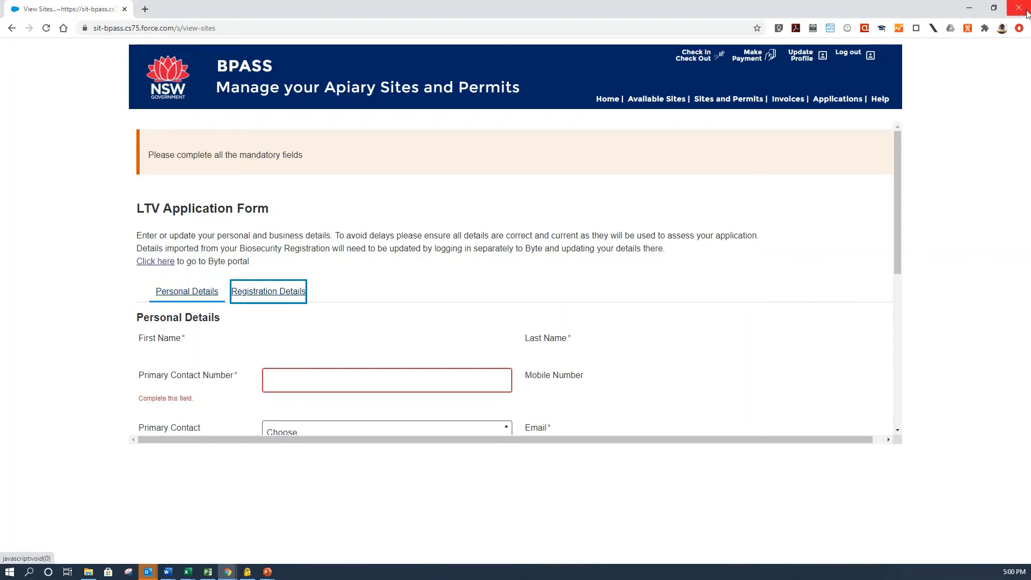
Return to the BPASS home page, then switch to the PowerPoint presentation and show the "Questions? More Info?" slide
click(607, 100)
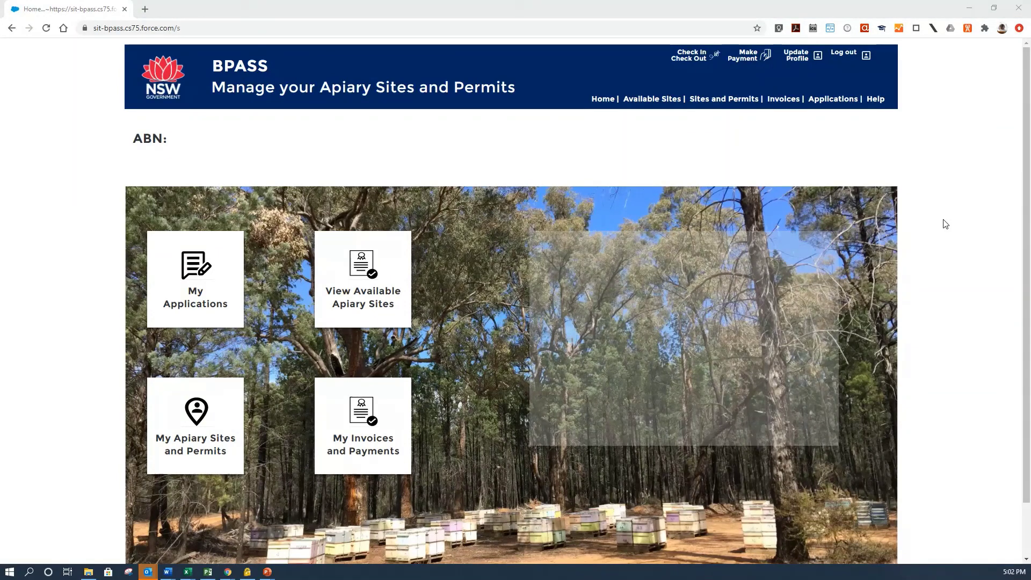
key(alt+Tab)
click(92, 218)
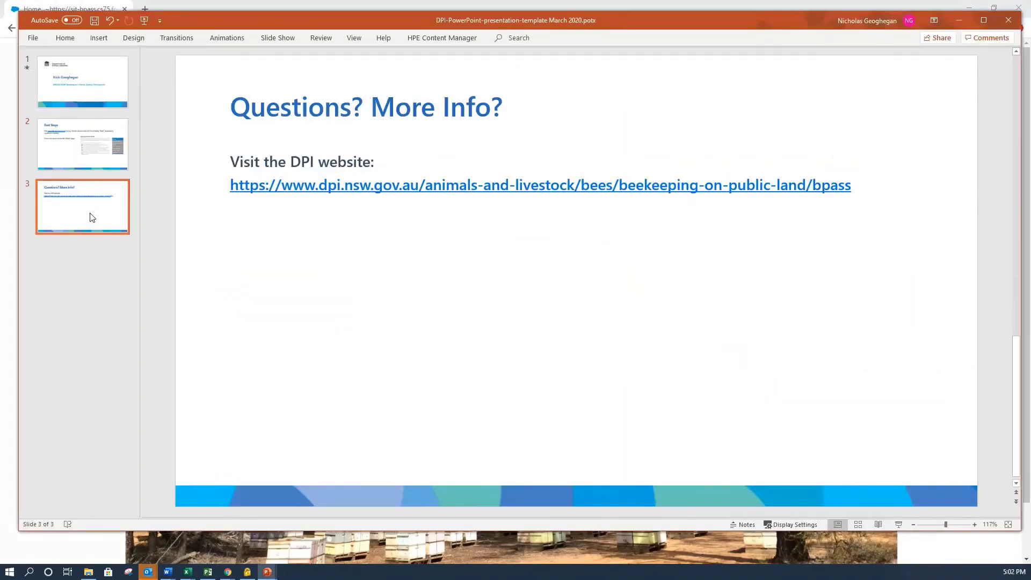